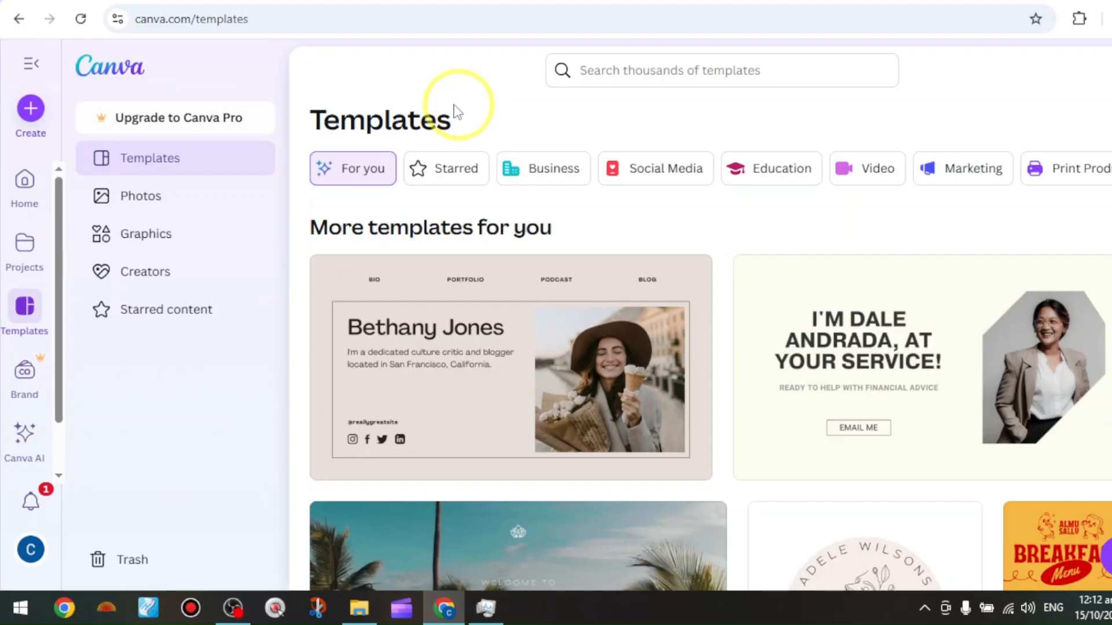
Start creating a new blank logo design
left_click(29, 113)
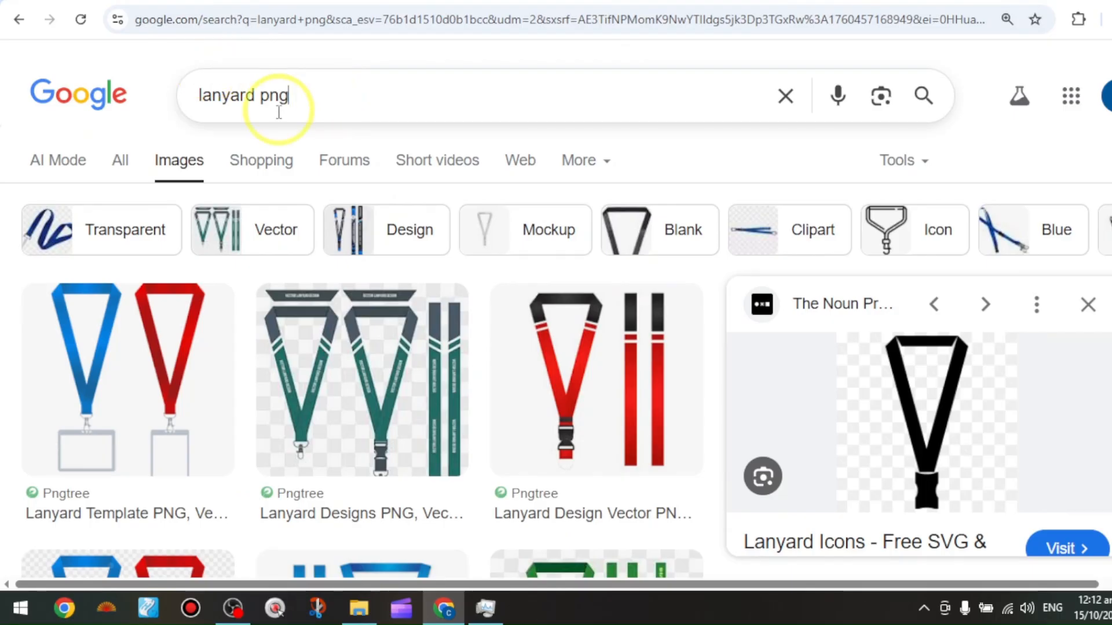
Copy the black lanyard image from the Google Images results for "lanyard png"
left_click_drag(289, 99, 186, 136)
left_click(433, 130)
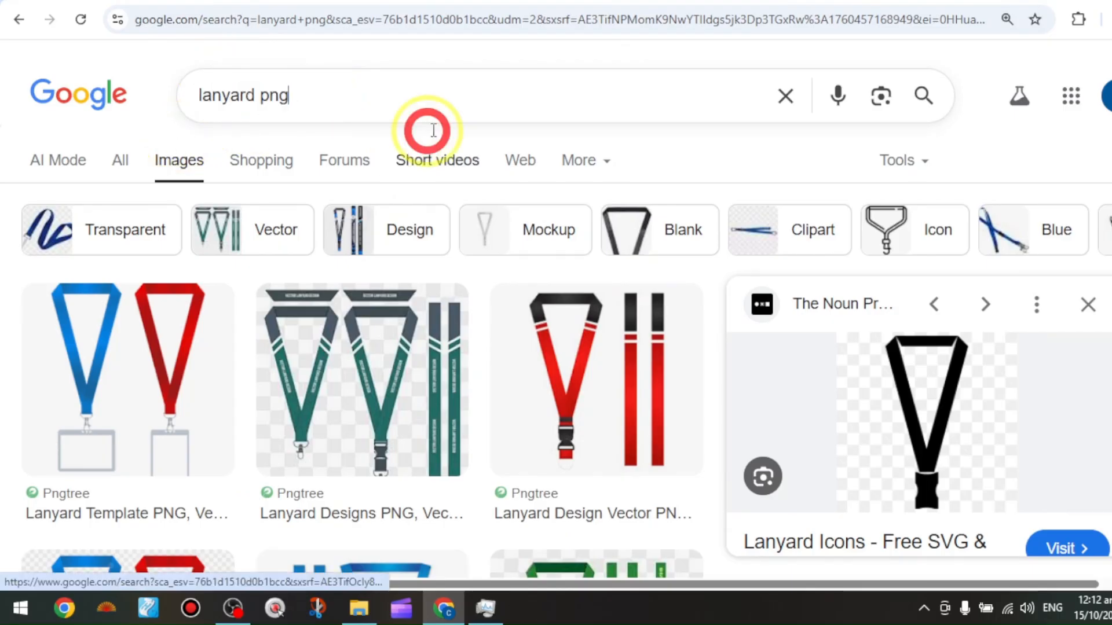
left_click(471, 61)
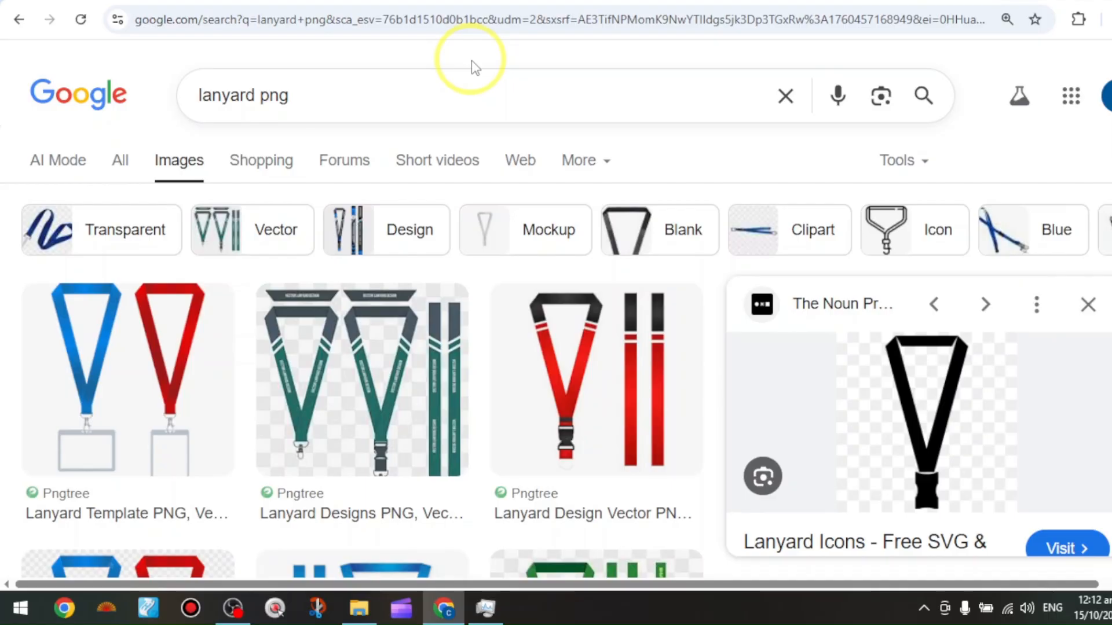
right_click(929, 402)
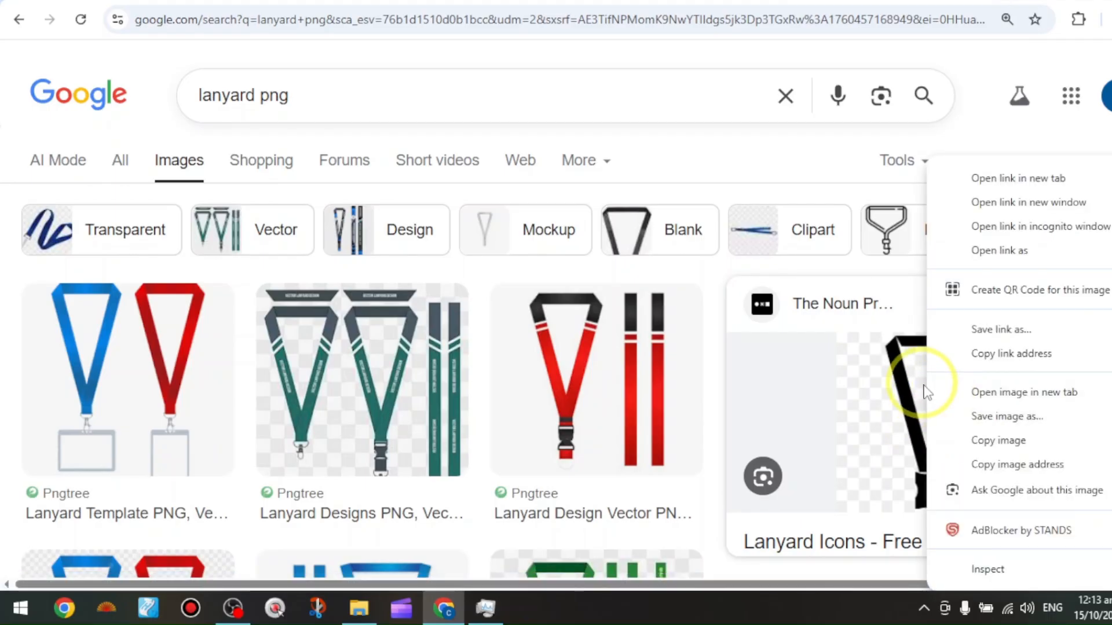
left_click(1030, 447)
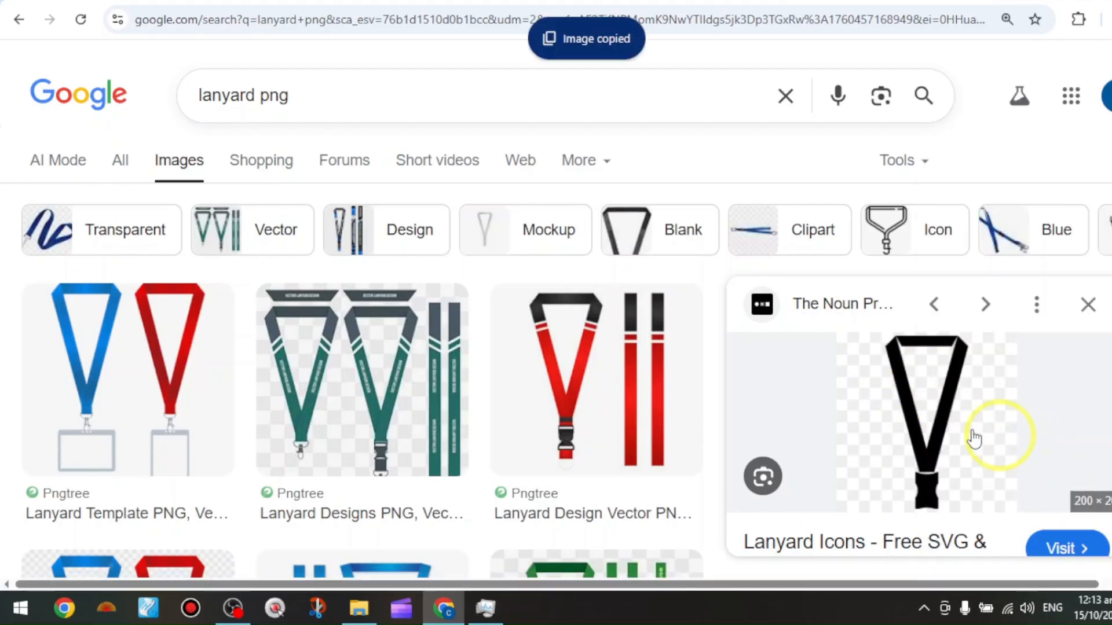
Switch to the blank Canva design, paste the copied lanyard image and enlarge it to nearly fill the page
left_click(718, 3)
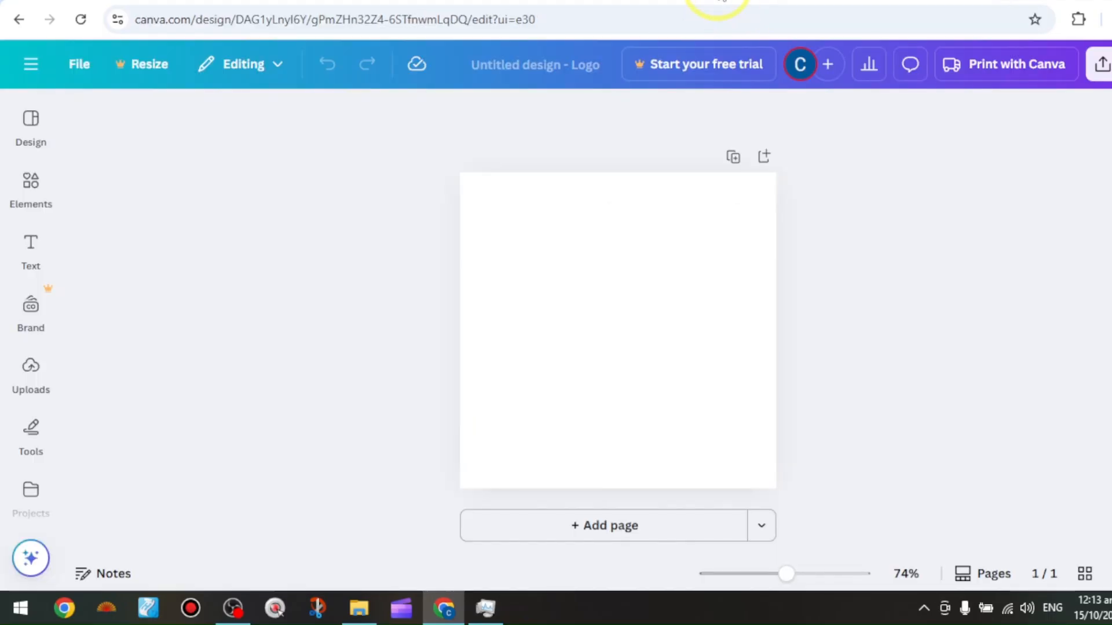
left_click(588, 293)
right_click(588, 293)
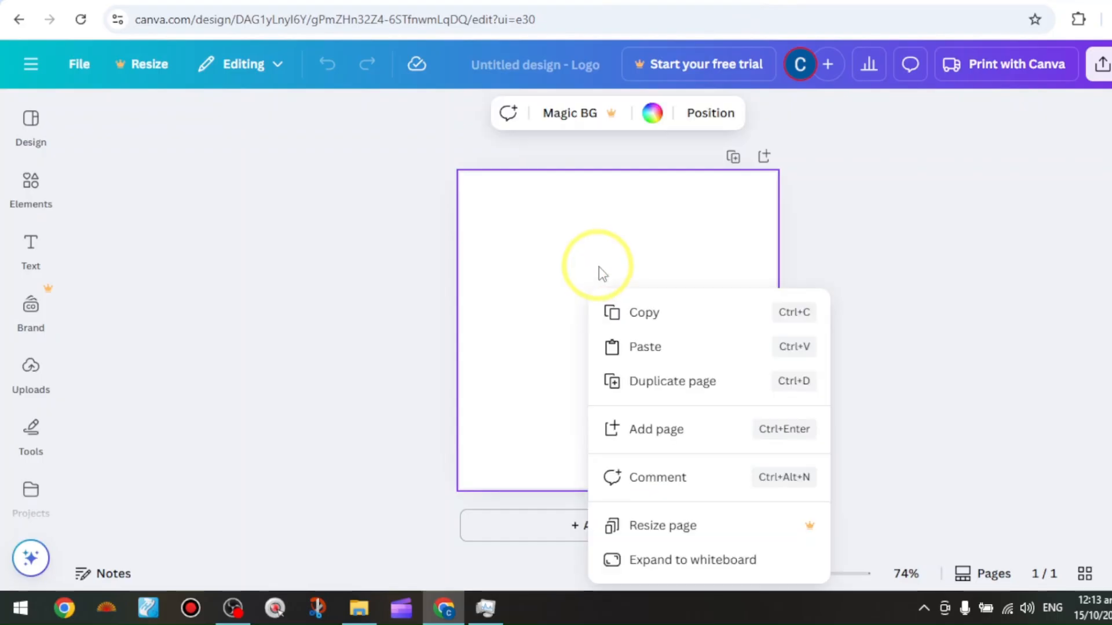
left_click(653, 355)
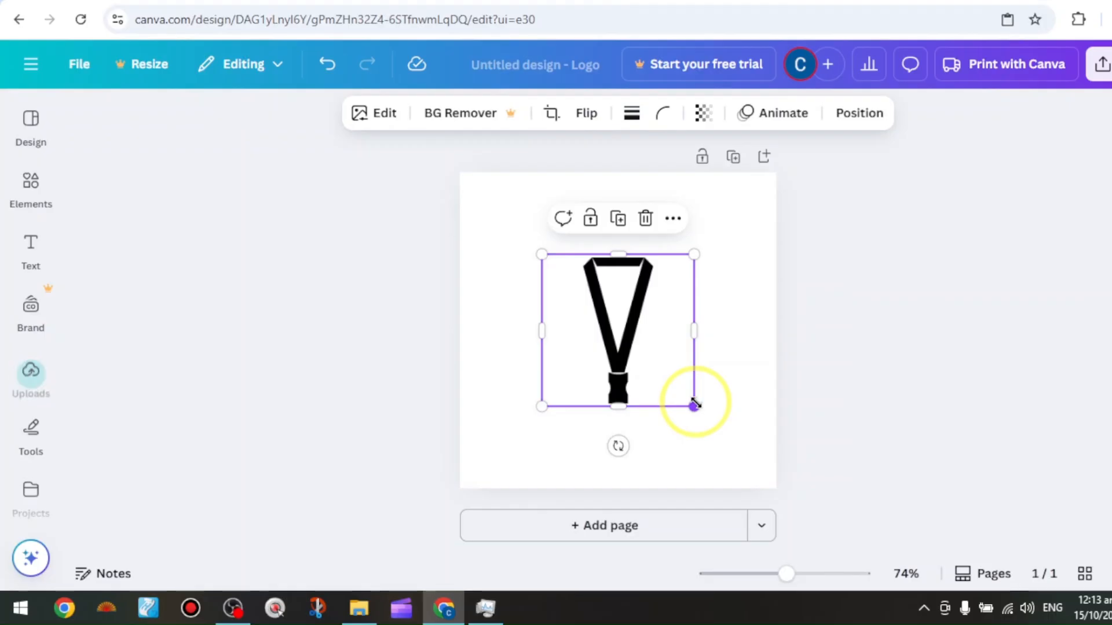
left_click_drag(721, 435, 764, 485)
left_click_drag(541, 253, 466, 180)
left_click(389, 220)
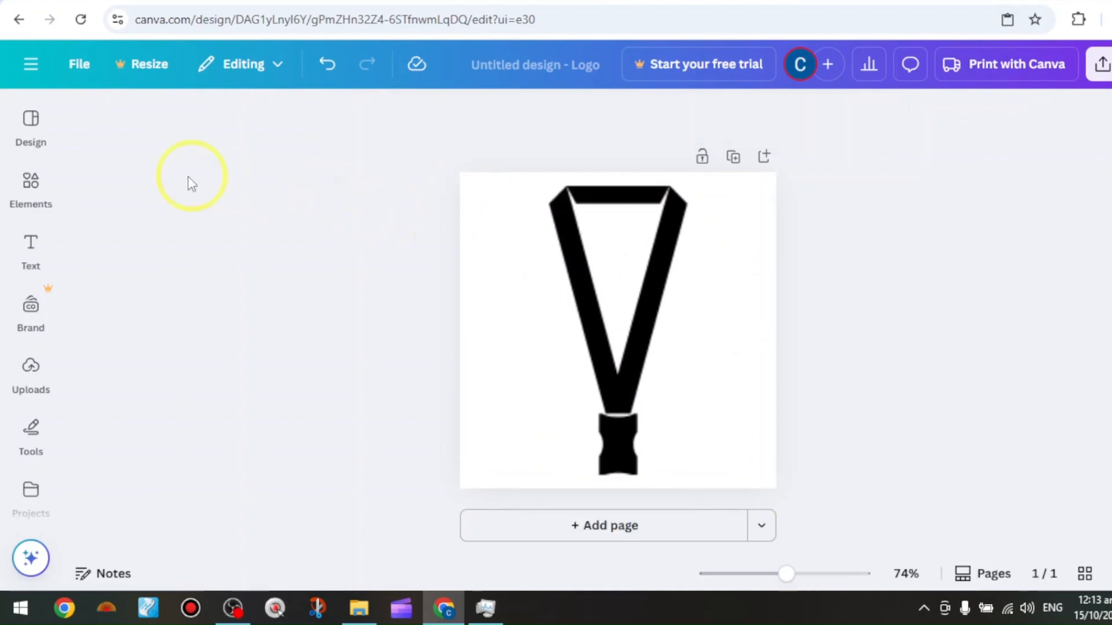
Add a square frame element to the page and narrow it into a vertical strip about 38 wide by 255 high
left_click(31, 189)
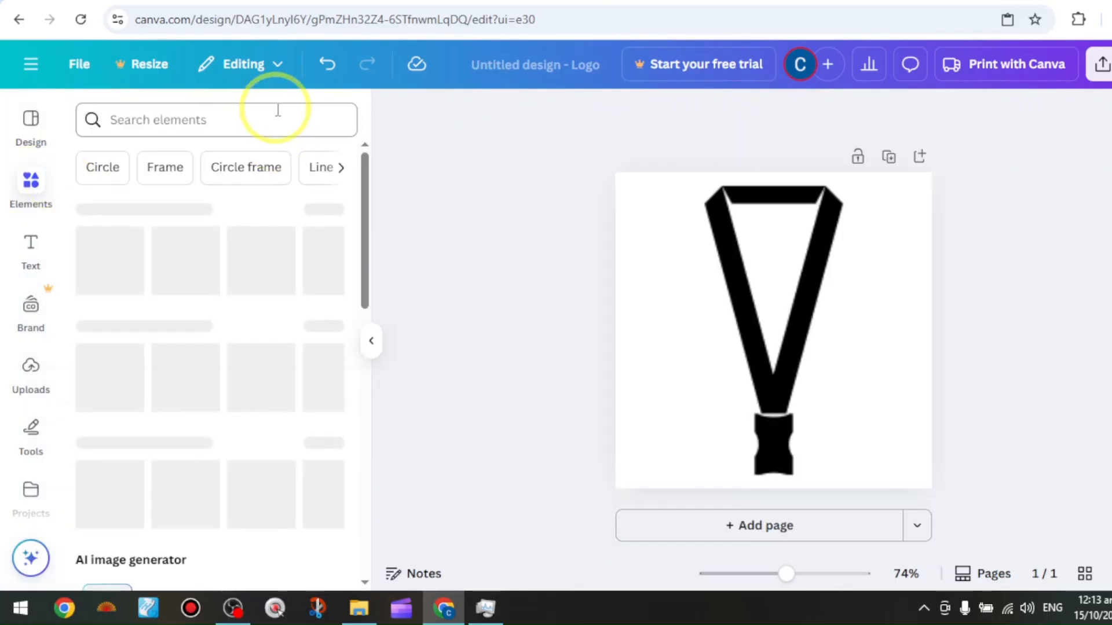
left_click(166, 166)
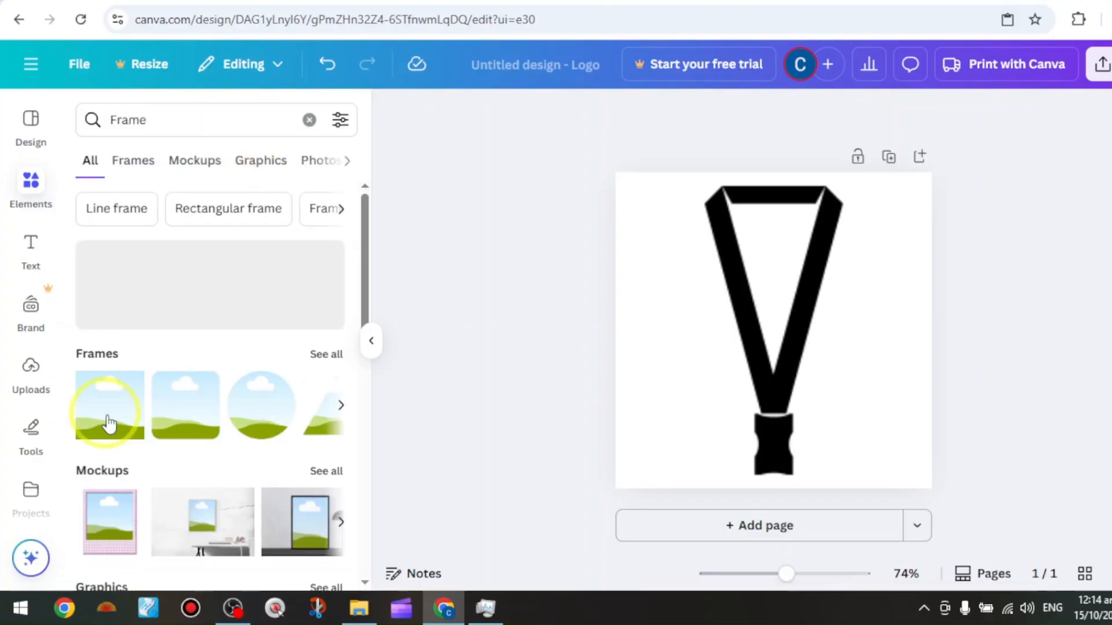
left_click_drag(108, 425, 799, 318)
left_click_drag(711, 325, 846, 324)
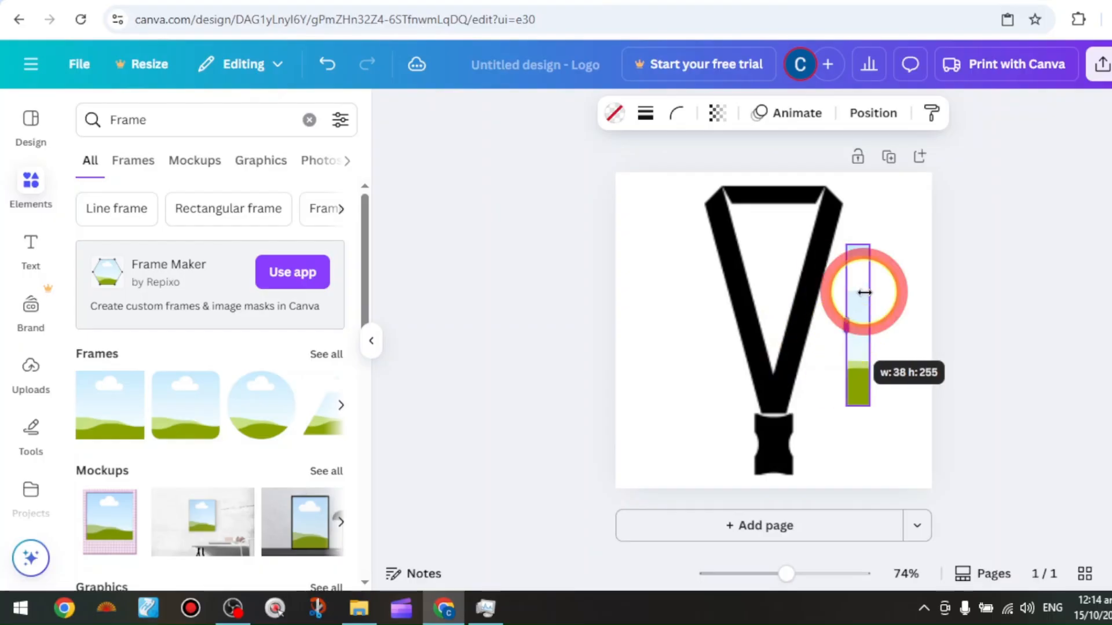
Rotate the frame strip to -15° and align it with the upper end of the lanyard's left strap
left_click_drag(857, 287, 744, 260)
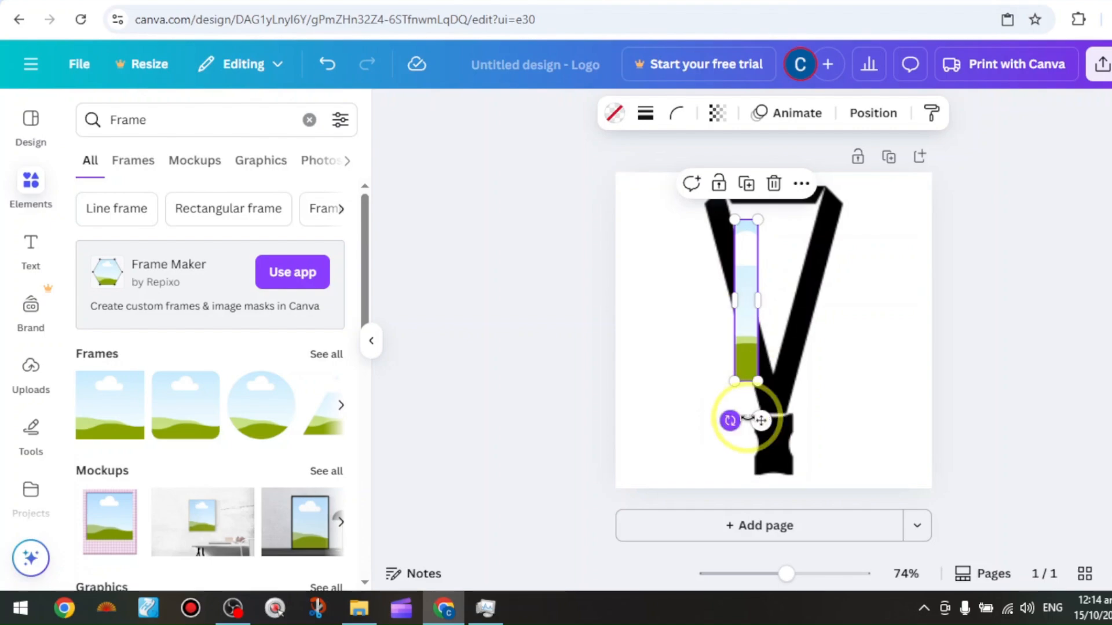
left_click_drag(771, 418, 760, 418)
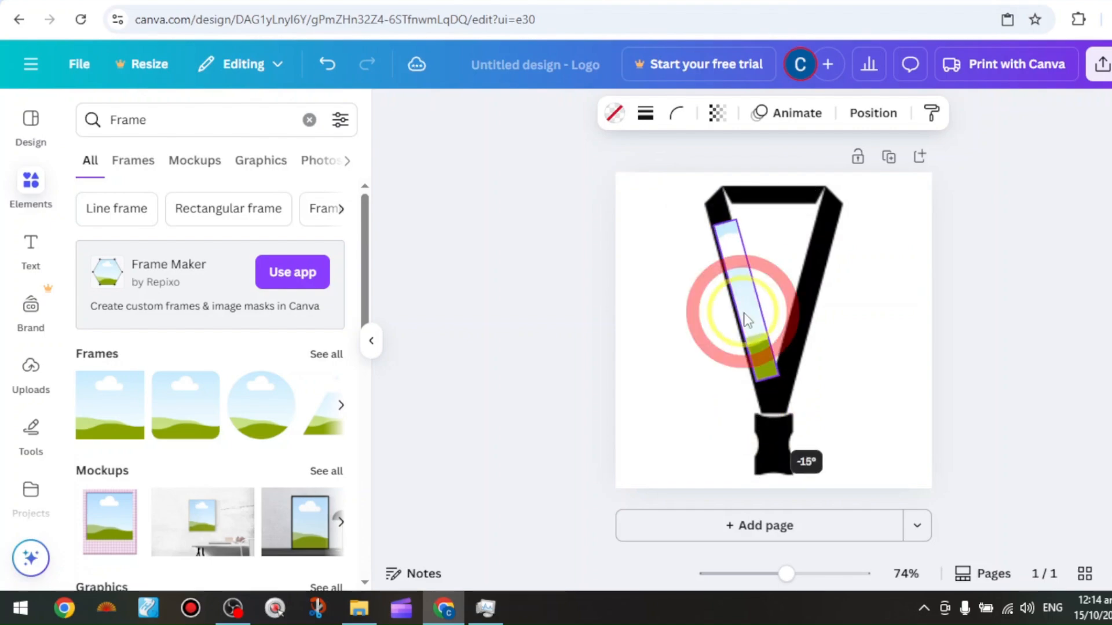
left_click_drag(747, 319, 728, 262)
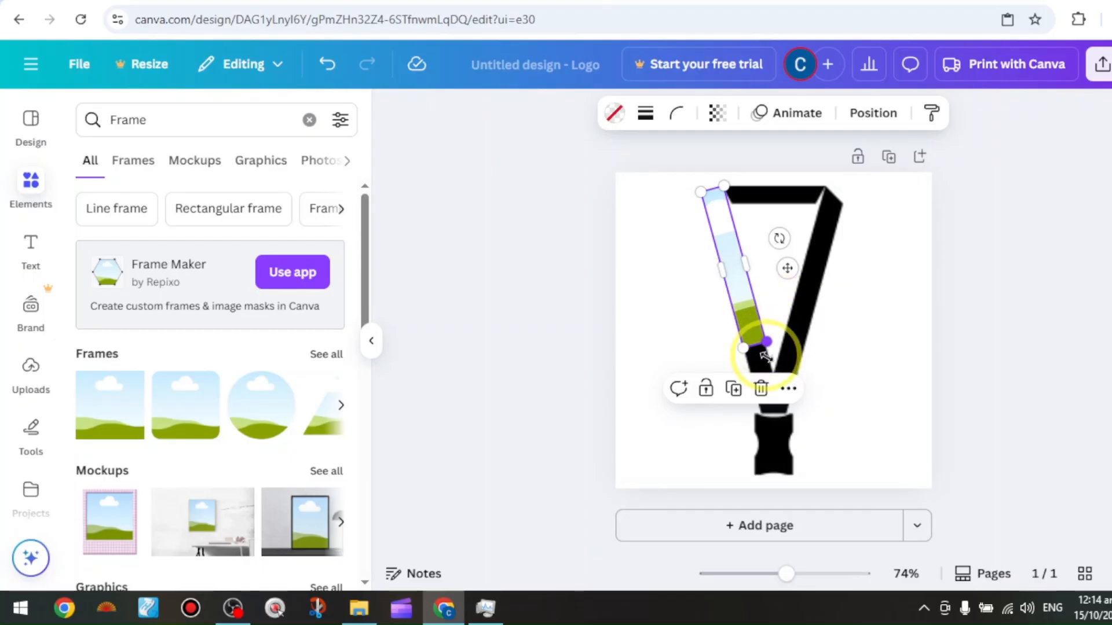
Lengthen the rotated frame down to the buckle and match its width so it covers the whole left strap
left_click_drag(765, 342, 771, 395)
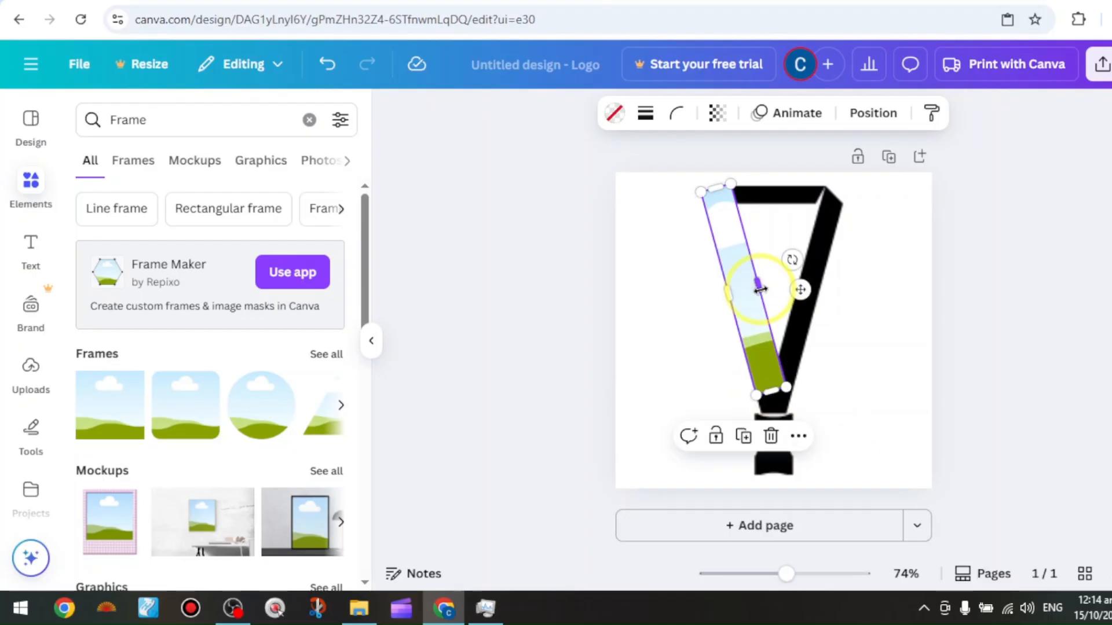
left_click_drag(761, 289, 754, 295)
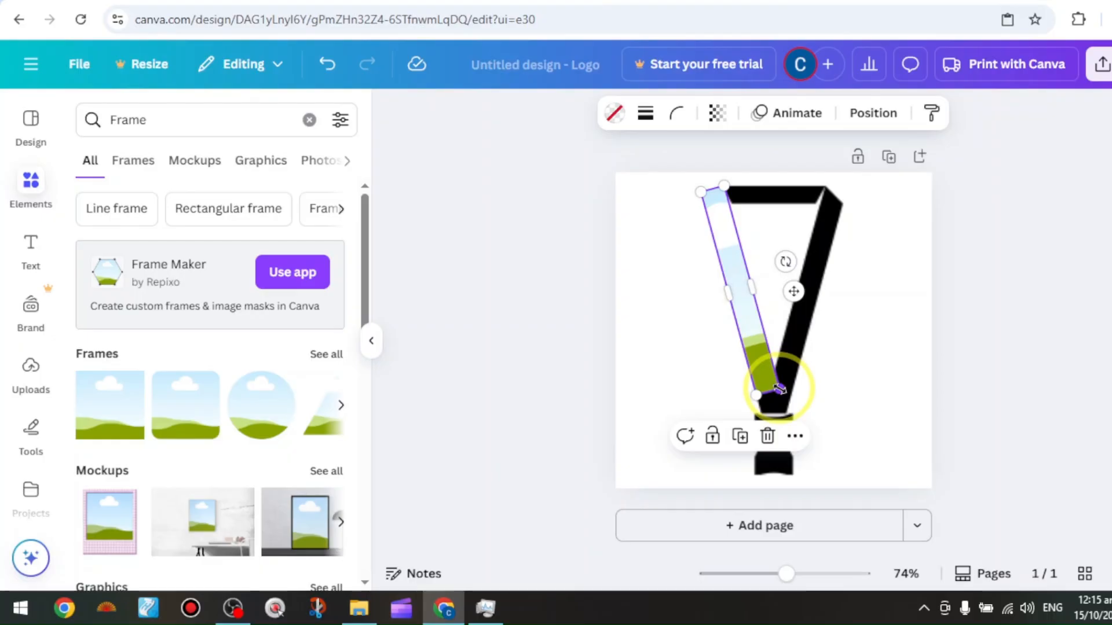
mouse_move(779, 389)
left_mouse_down()
mouse_move(798, 410)
mouse_move(785, 398)
left_mouse_up()
left_click(912, 283)
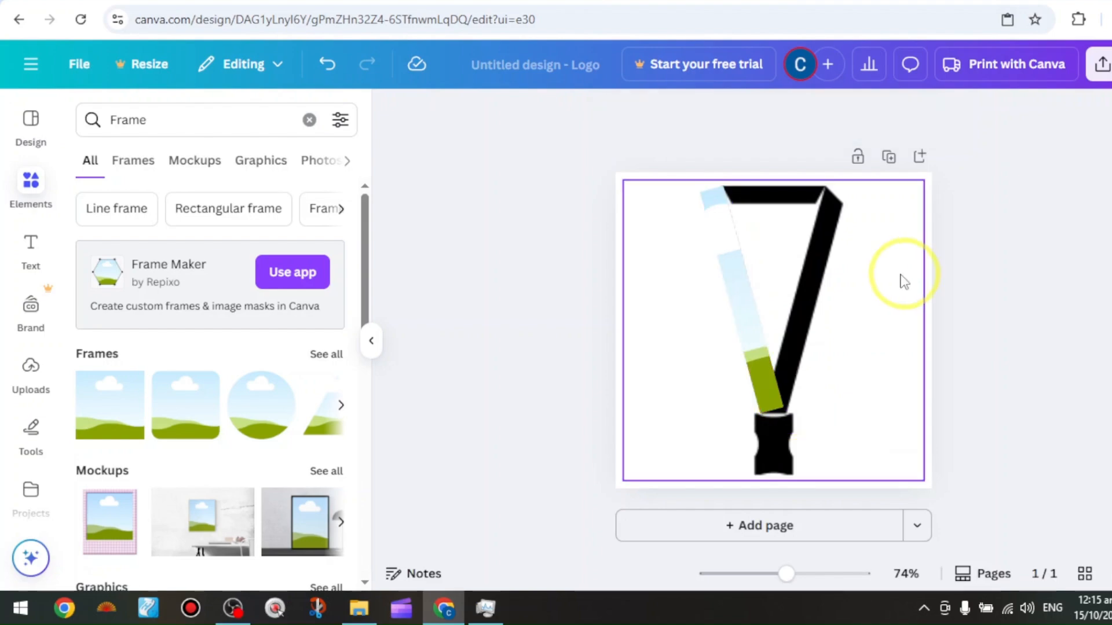
Duplicate the left strap frame and place the copy, tilted the opposite way, over the lanyard's right strap
left_click(752, 335)
right_click(758, 340)
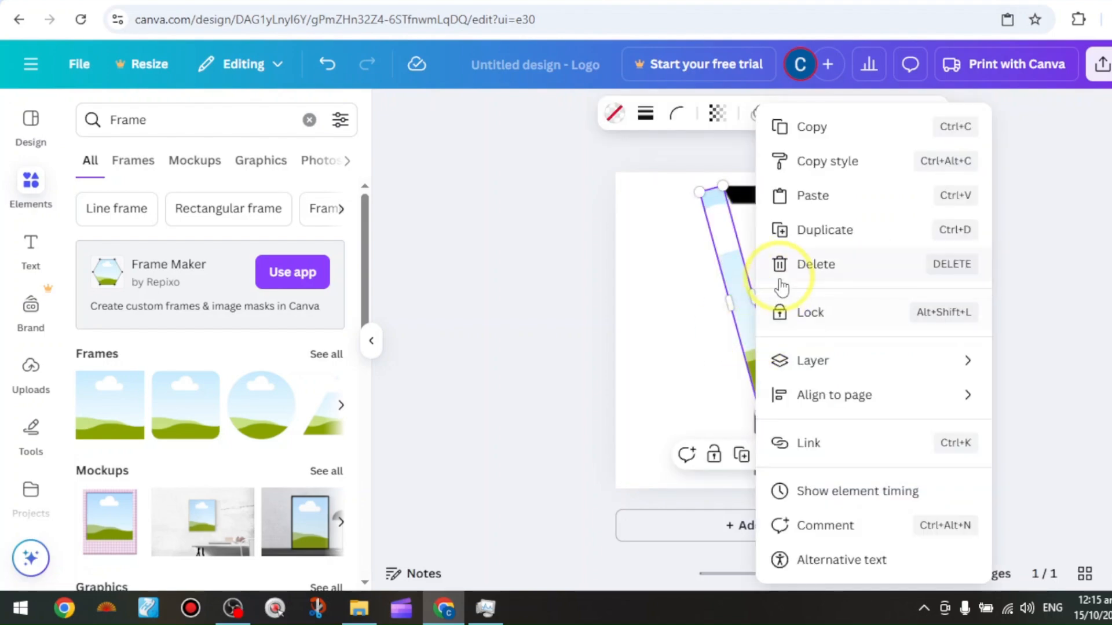
left_click(860, 231)
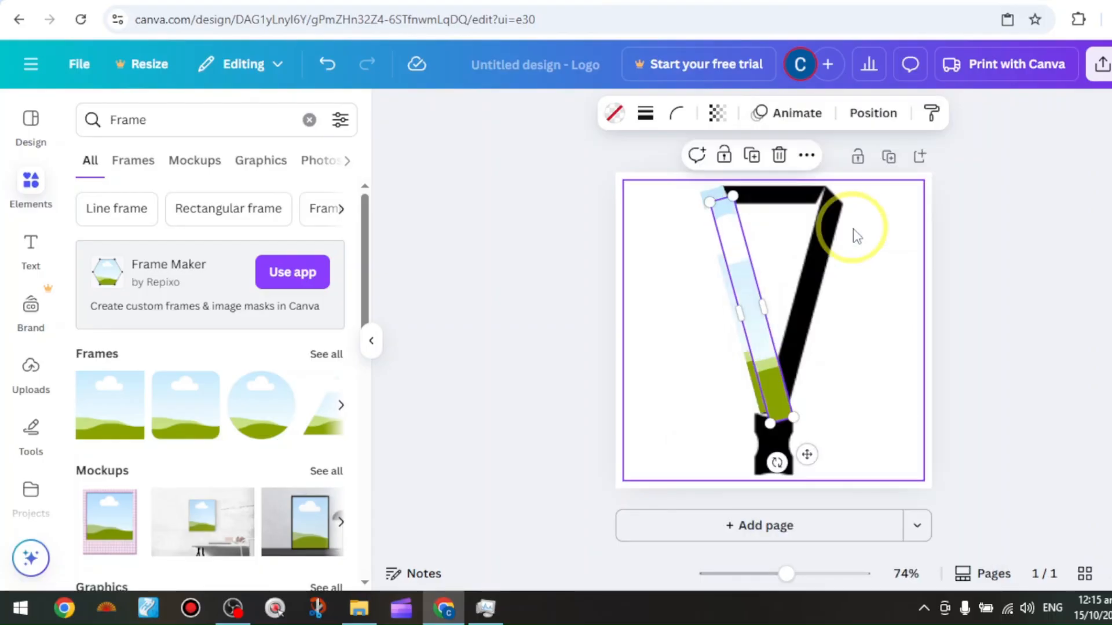
left_click_drag(762, 339, 806, 327)
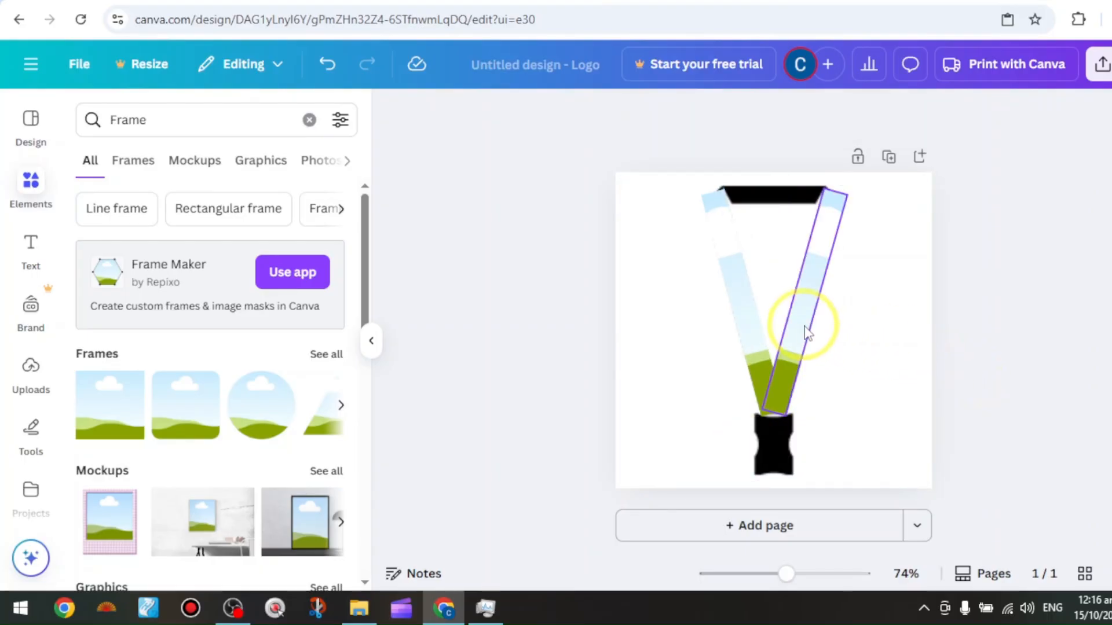
Duplicate the right strap frame, turn the copy horizontal and fit it over the lanyard's short upper strap
left_click(808, 313)
right_click(808, 249)
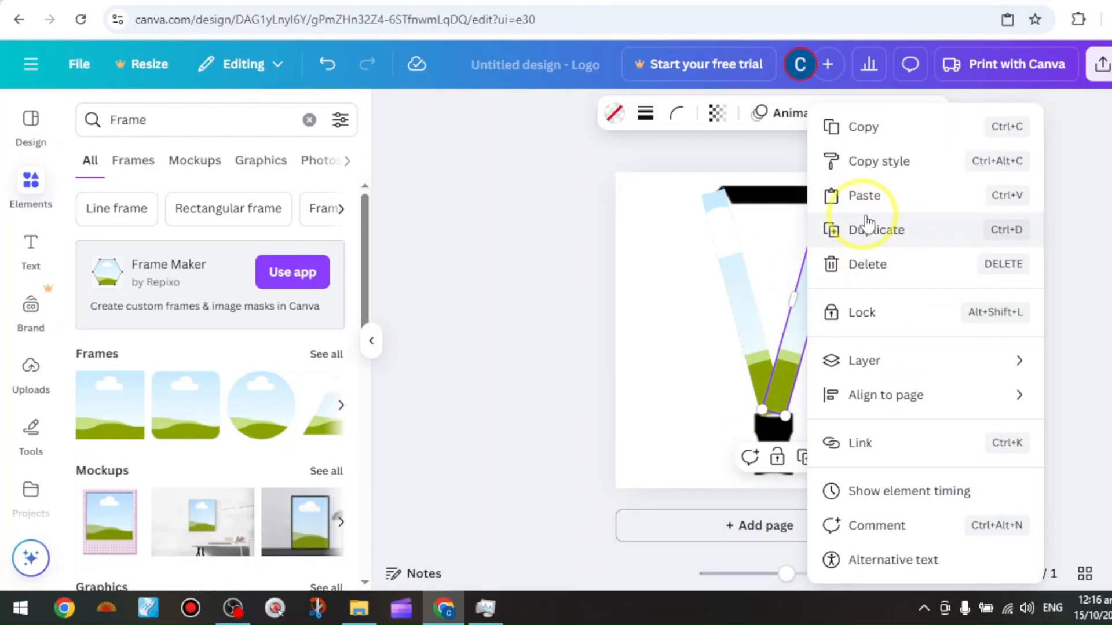
left_click(863, 244)
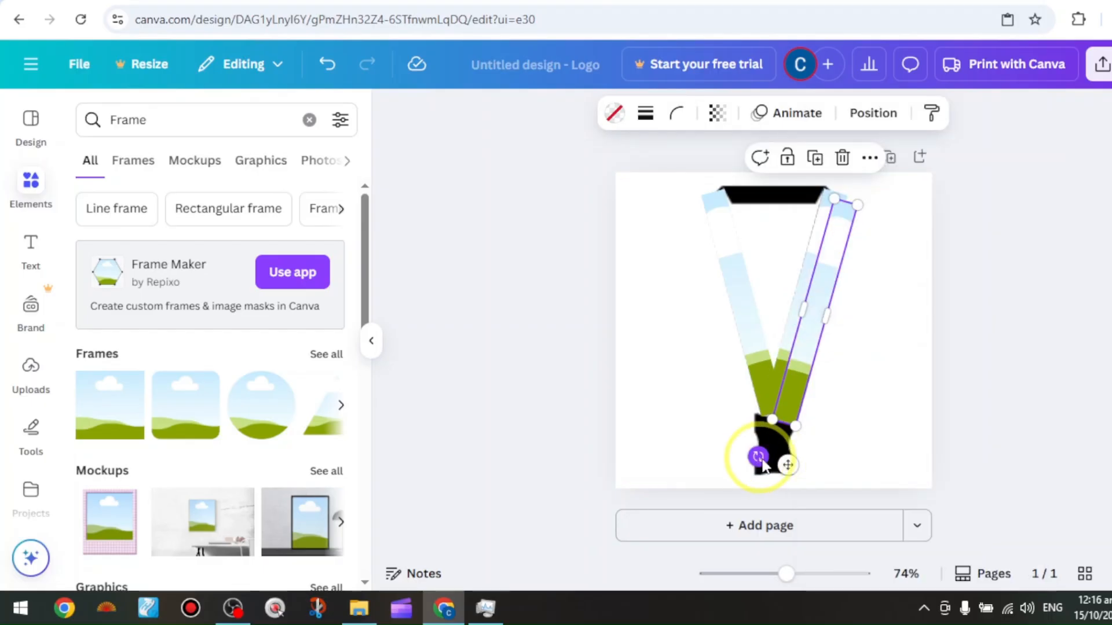
left_click_drag(762, 454, 853, 320)
left_click_drag(928, 313, 799, 333)
left_click(1018, 272)
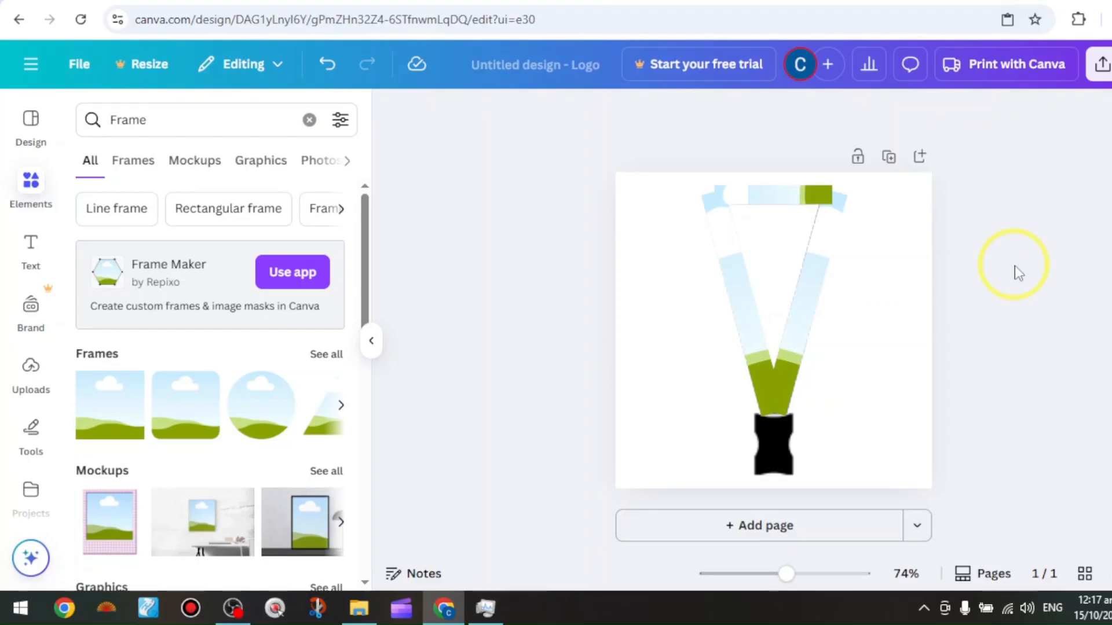
Place the uploaded "Psychology Society" strap artwork upright beside the lanyard and duplicate it twice
left_click(31, 383)
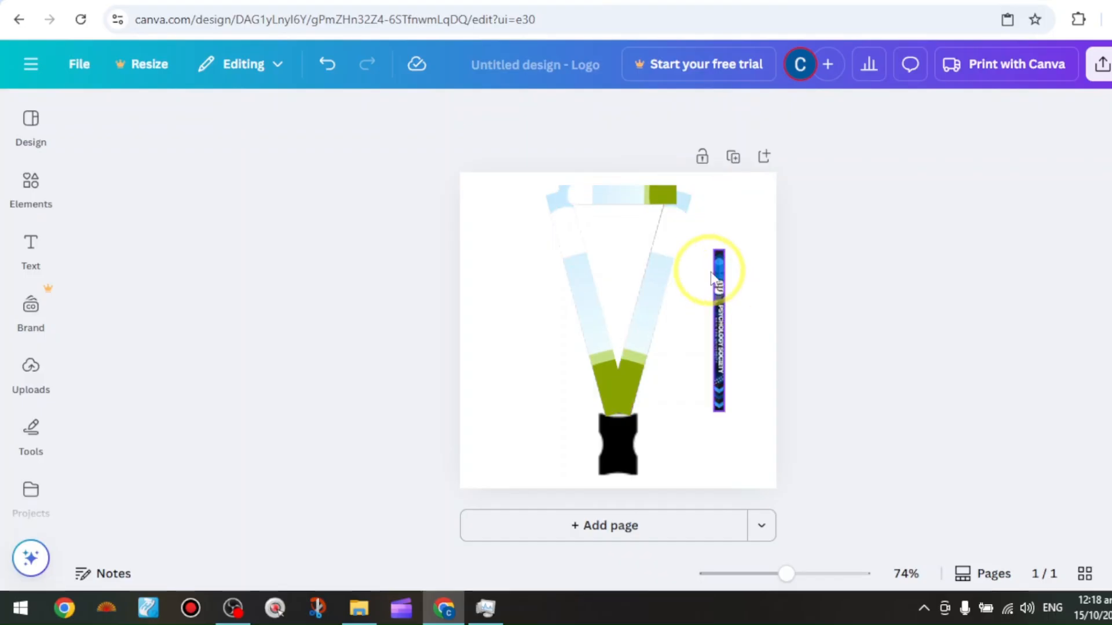
mouse_move(715, 281)
left_mouse_down()
mouse_move(608, 289)
mouse_move(570, 261)
mouse_move(581, 286)
mouse_move(712, 285)
mouse_move(721, 297)
left_mouse_up()
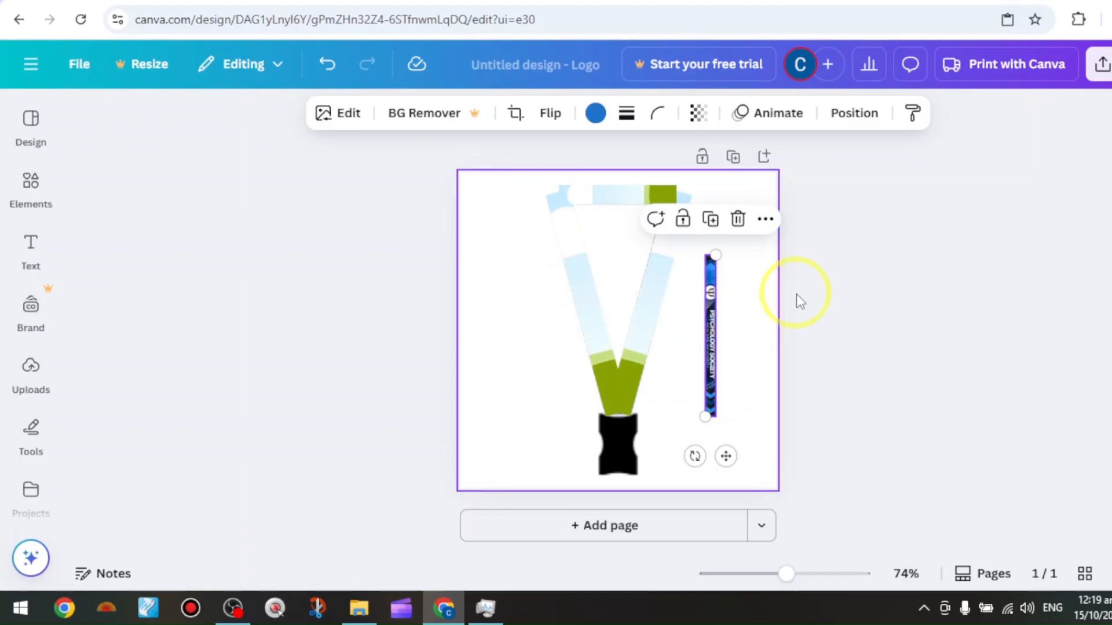
right_click(711, 311)
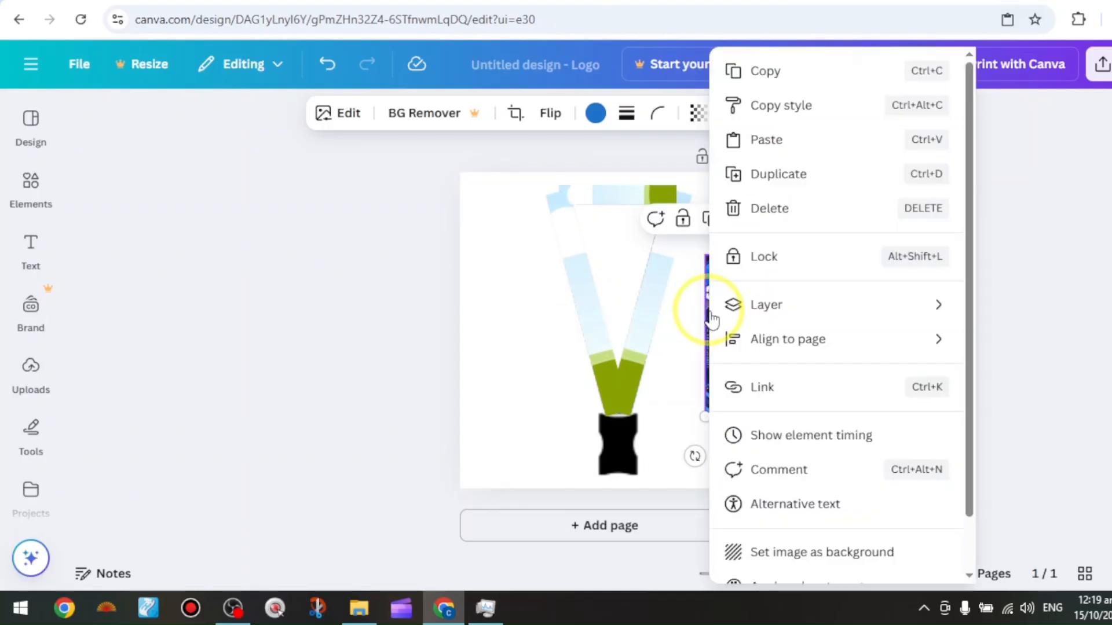
left_click(787, 174)
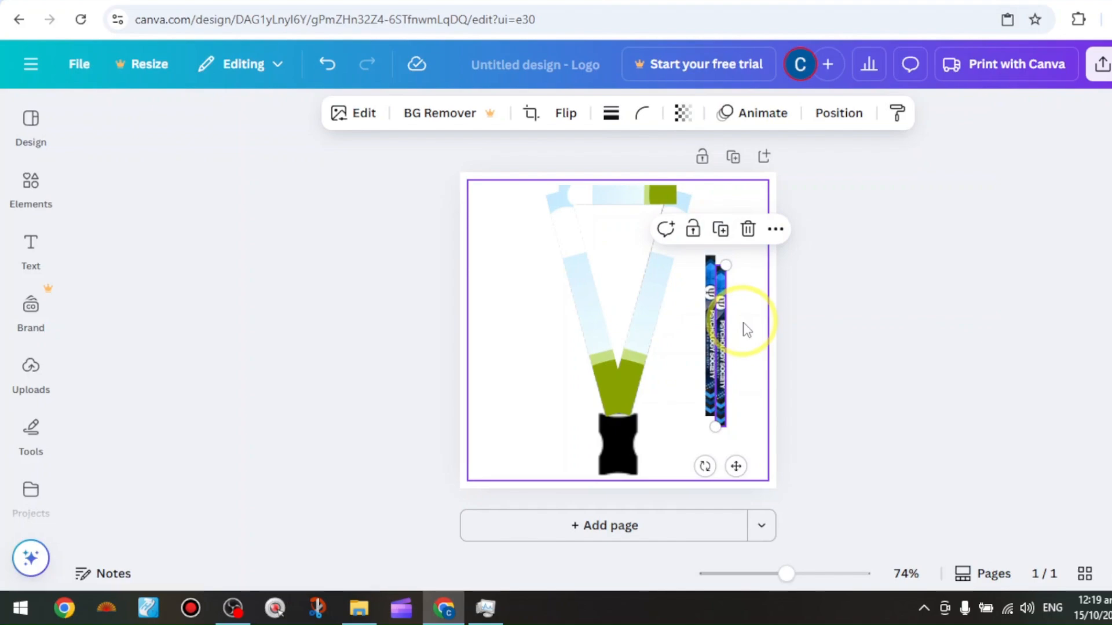
right_click(719, 330)
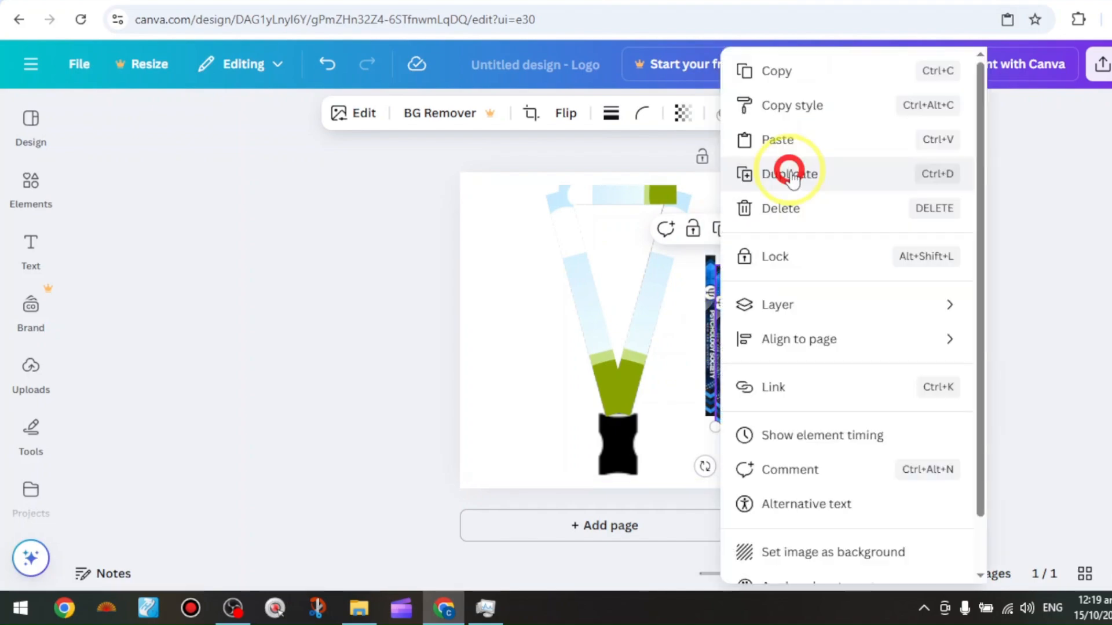
left_click(787, 173)
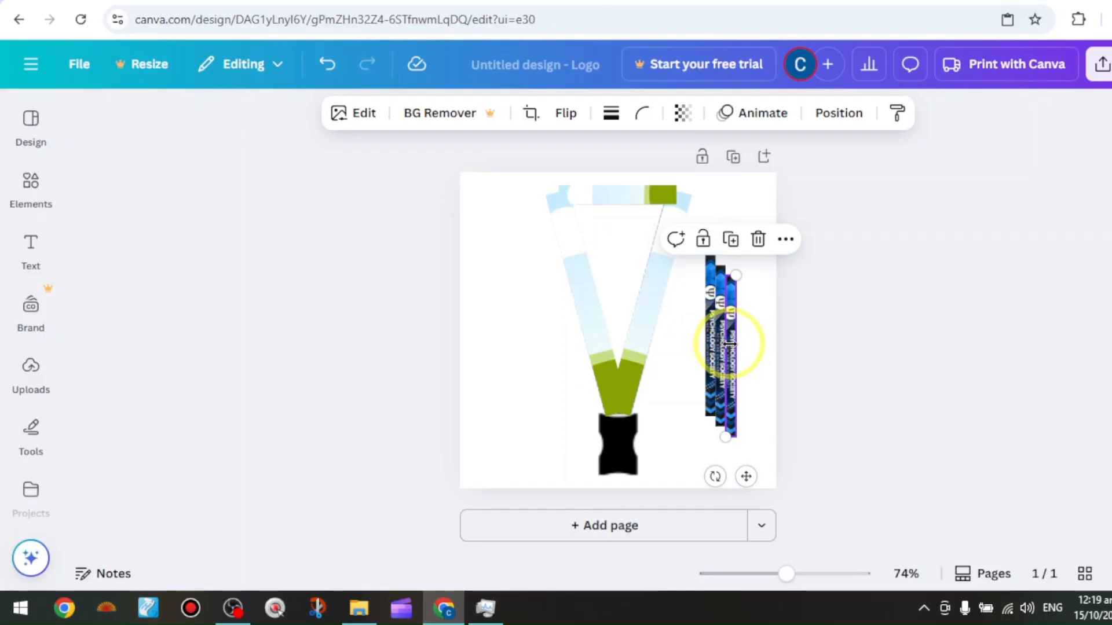
Fill the left, right and upper strap frames with the three copies of the "Psychology Society" artwork
scroll(733, 344, "up", 5)
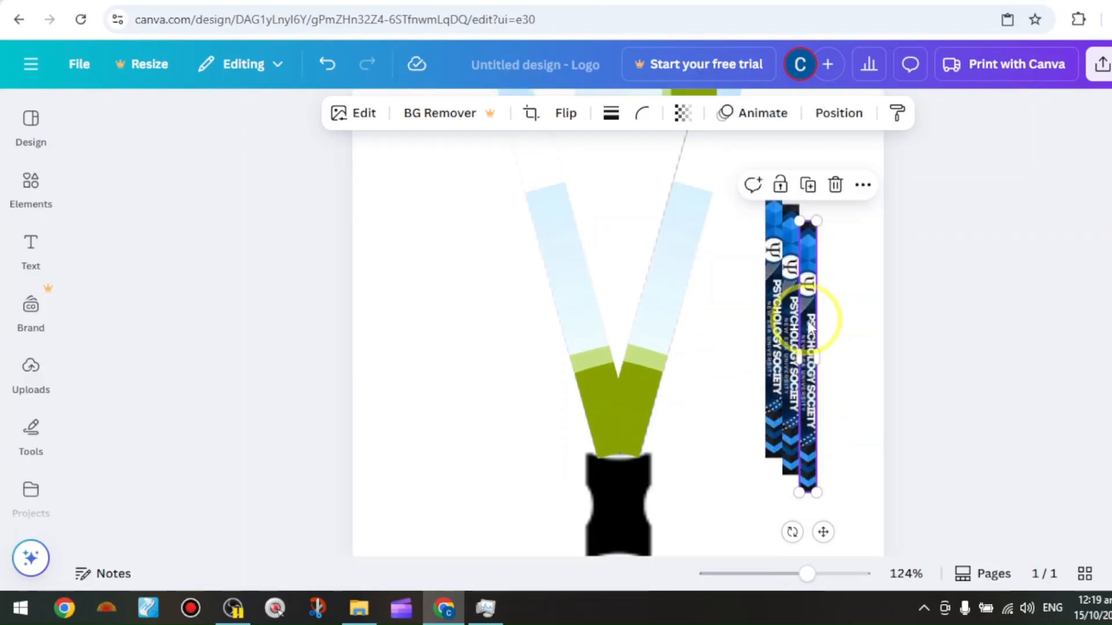
left_click_drag(810, 318, 575, 307)
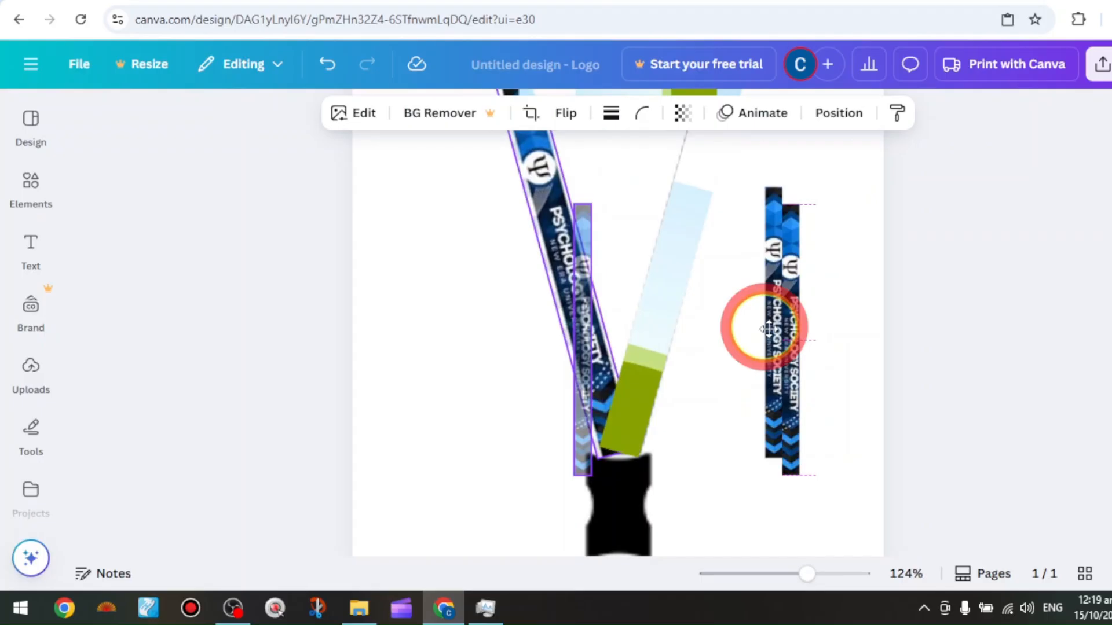
left_click_drag(769, 328, 658, 311)
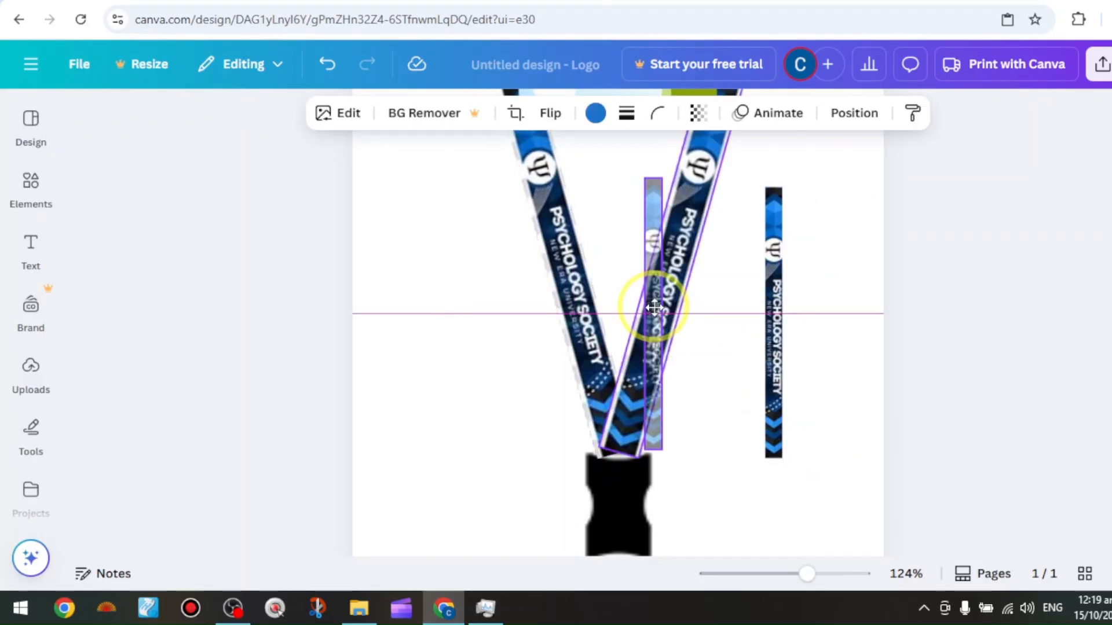
scroll(843, 325, "up", 2)
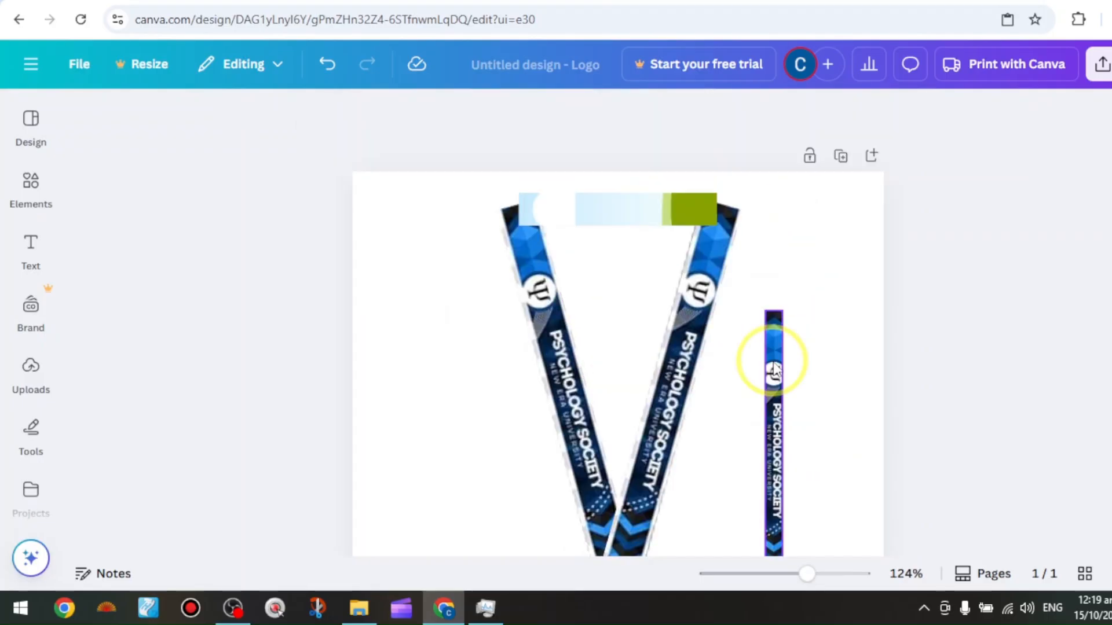
left_click_drag(775, 370, 798, 271)
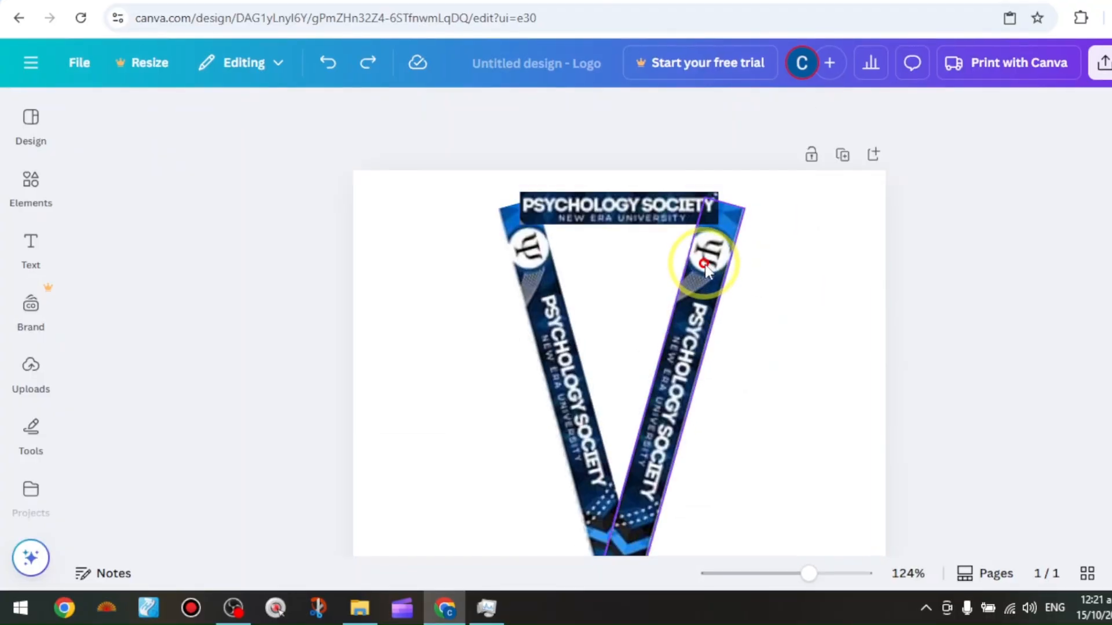
Bring the right and left strap frames to the front, above the horizontal upper strap
left_click(705, 268)
right_click(712, 267)
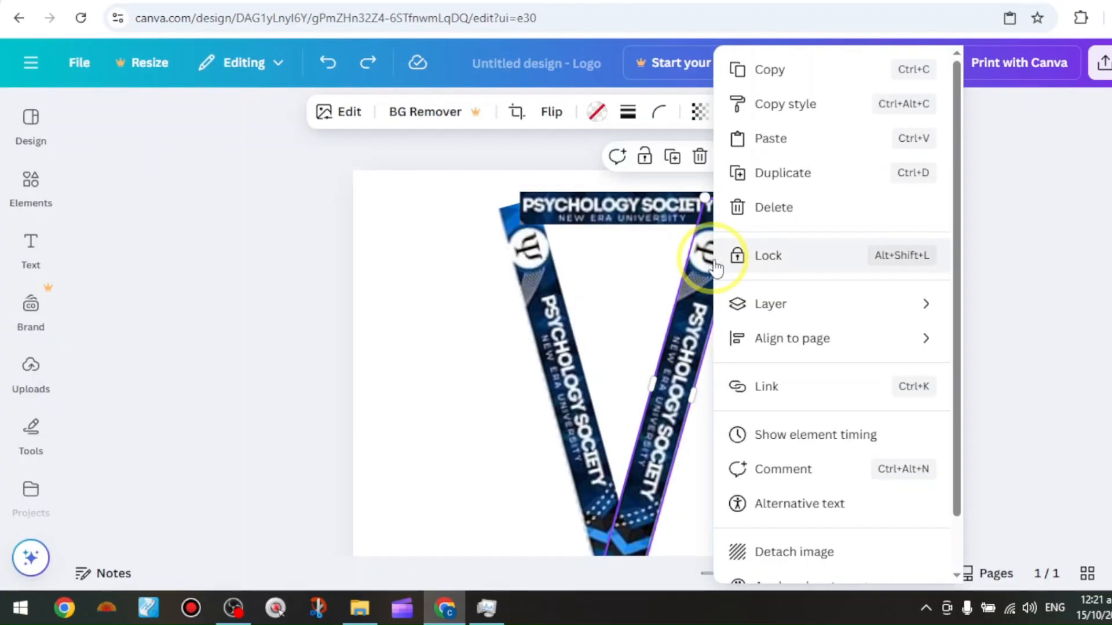
mouse_move(829, 303)
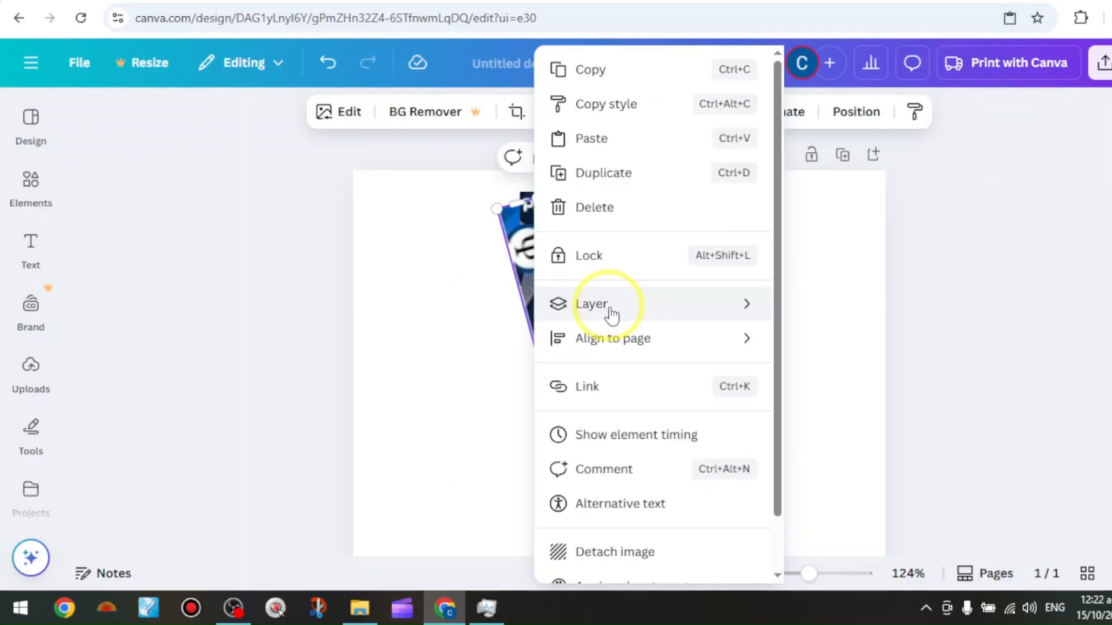
mouse_move(611, 316)
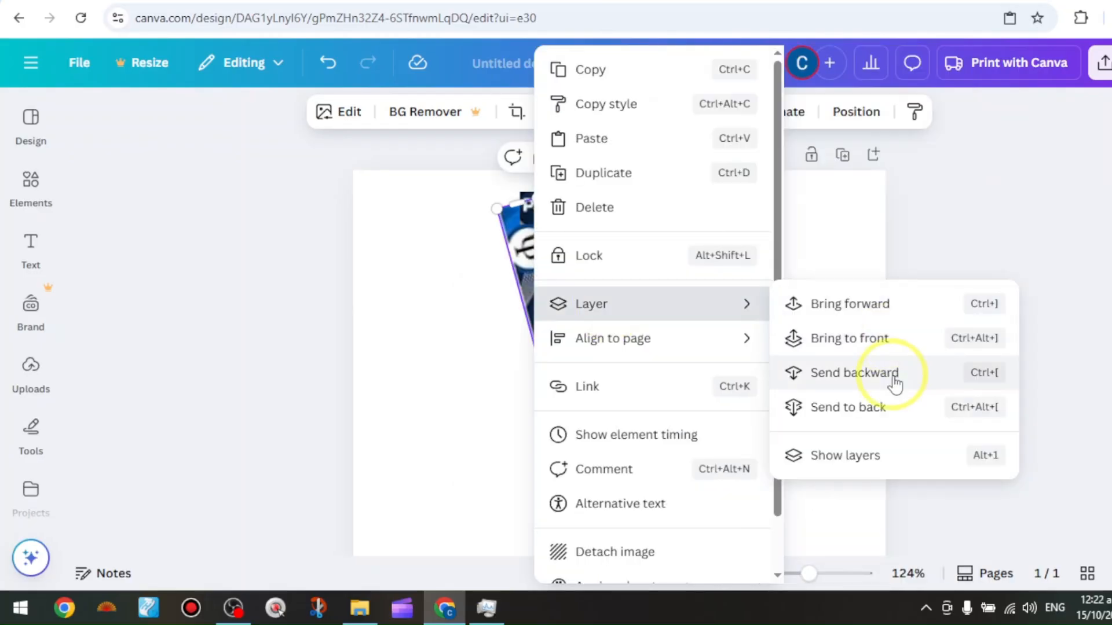
left_click(896, 341)
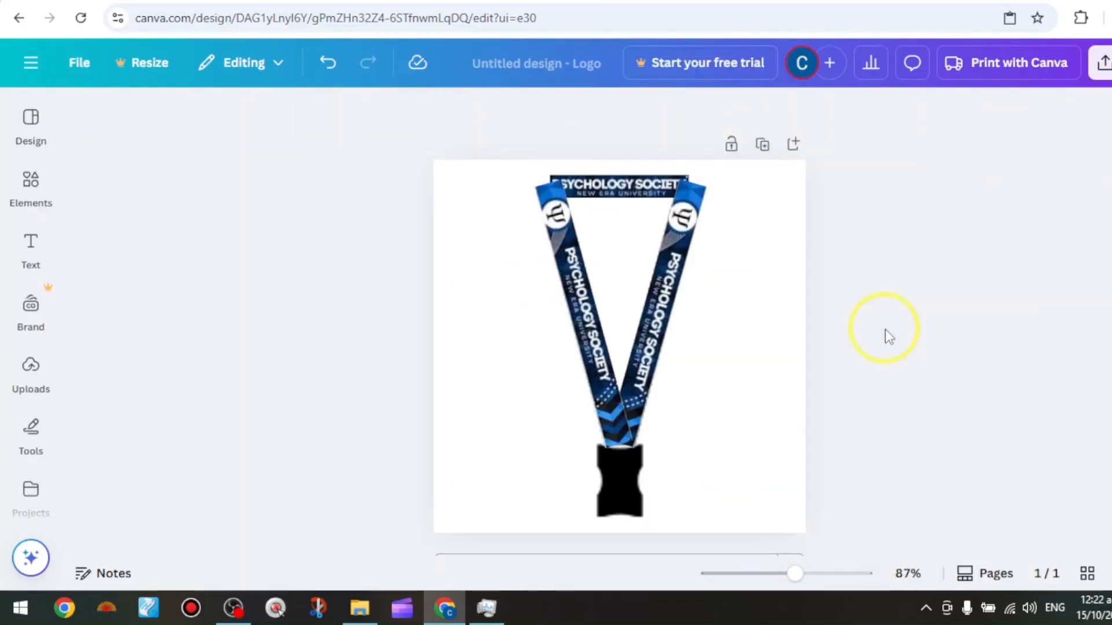